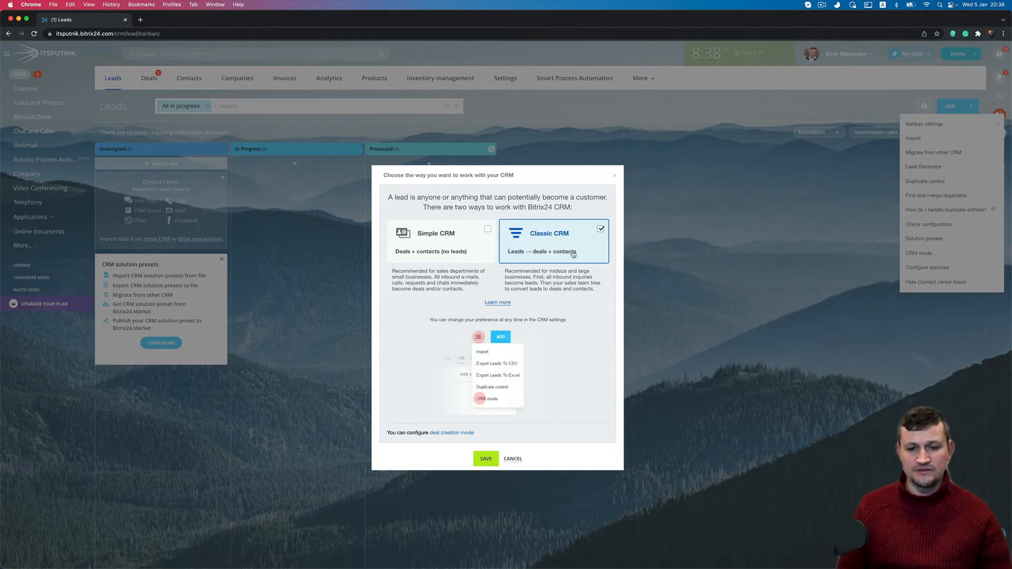
# - Save Classic CRM as the working CRM mode
pyautogui.click(484, 457)
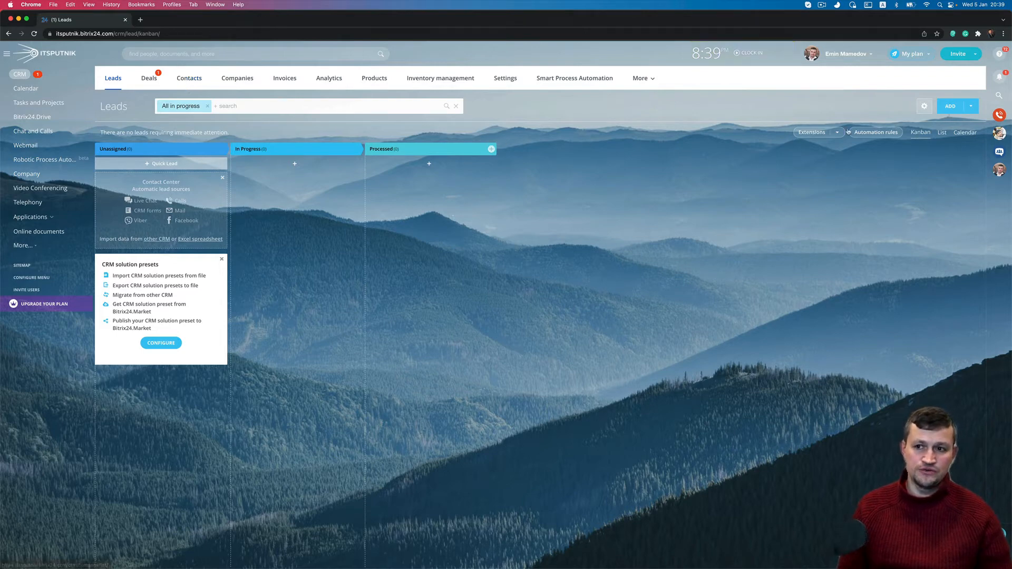
pyautogui.click(923, 107)
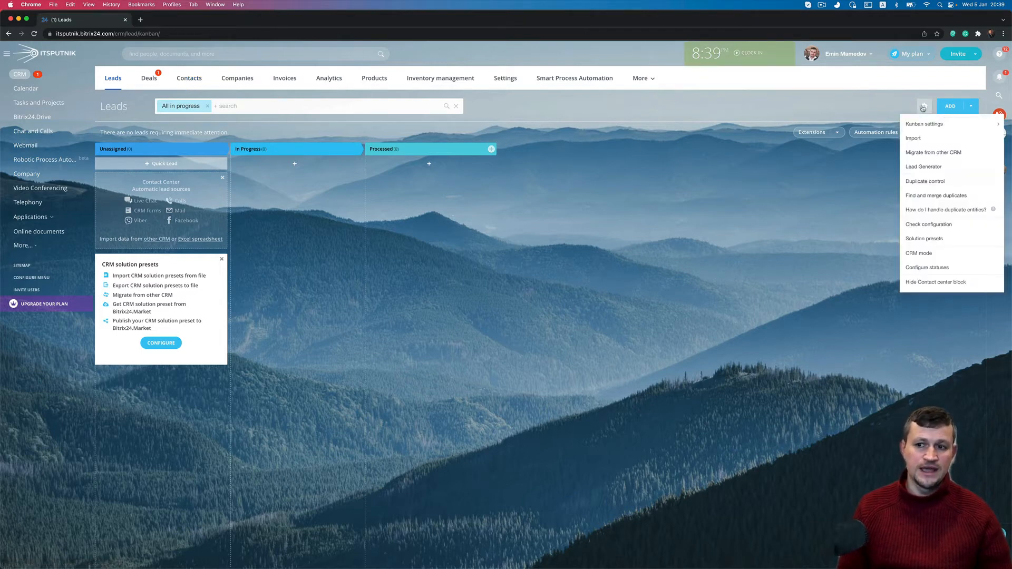
pyautogui.click(936, 255)
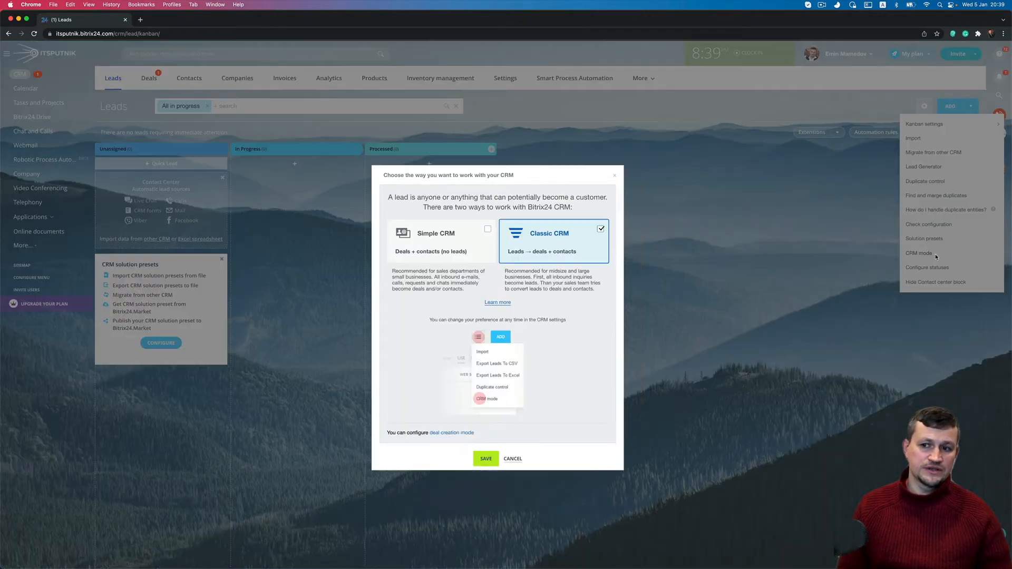
pyautogui.click(487, 244)
pyautogui.click(485, 458)
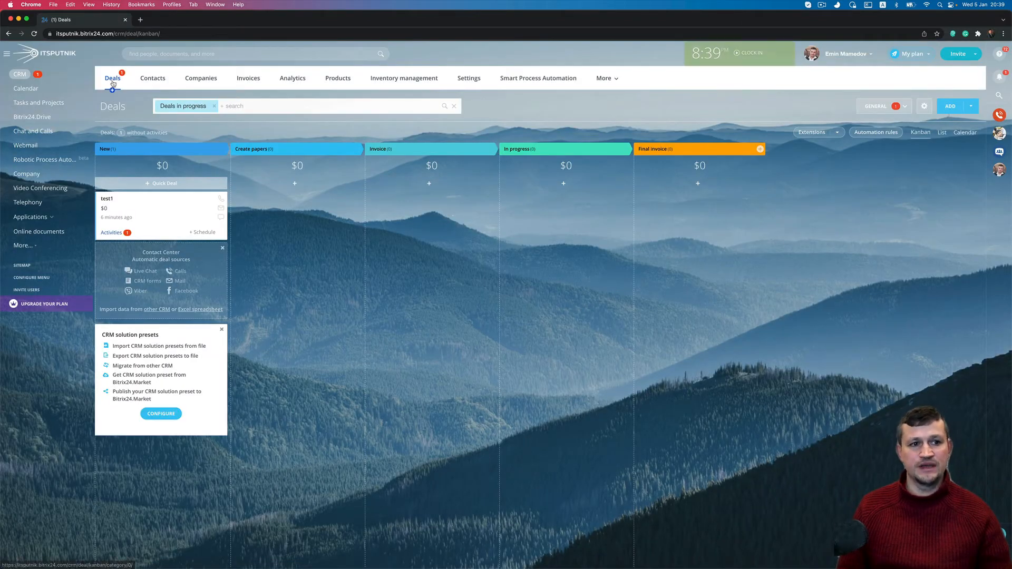
pyautogui.click(924, 106)
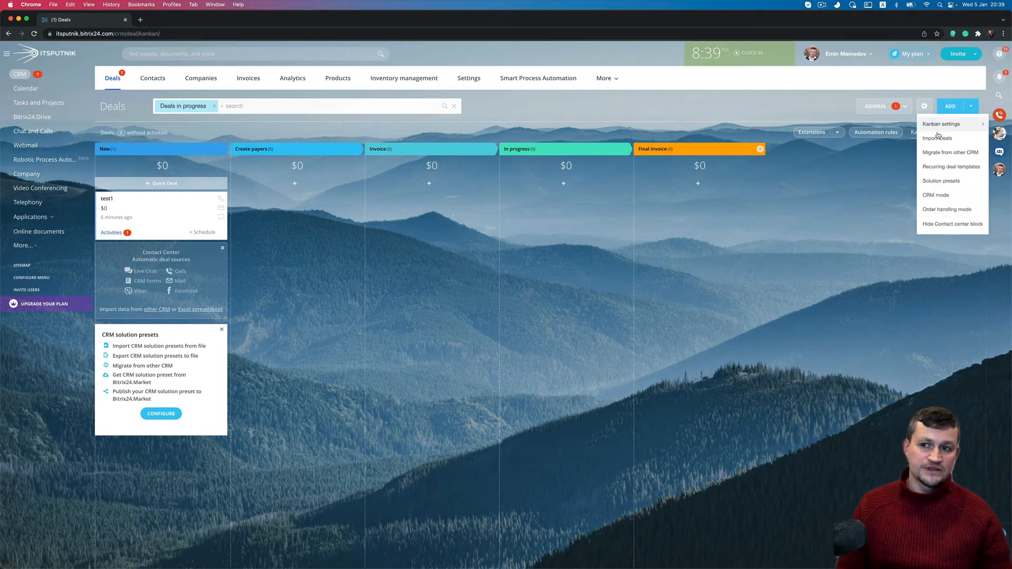
pyautogui.click(943, 195)
pyautogui.click(601, 253)
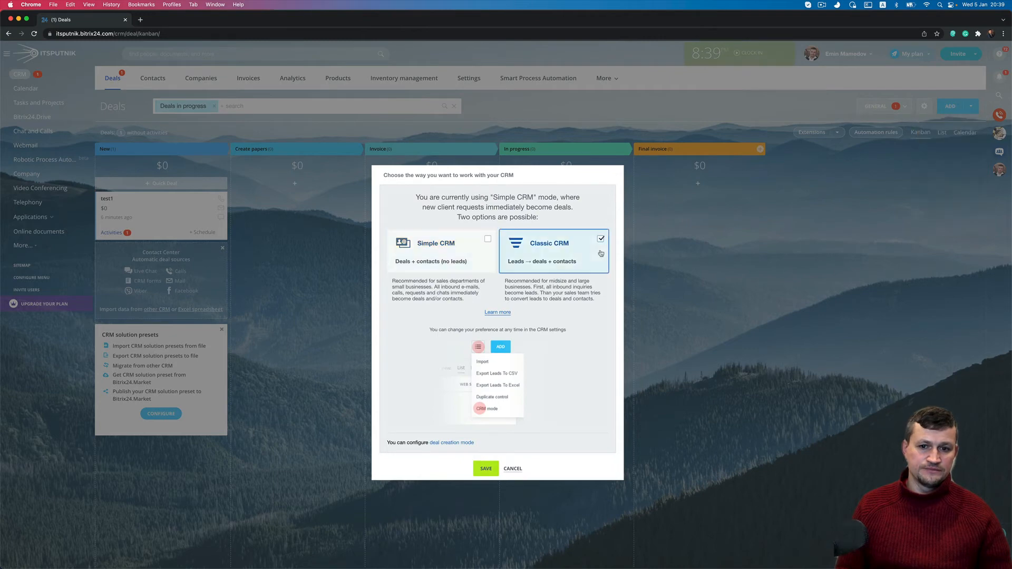
pyautogui.click(486, 468)
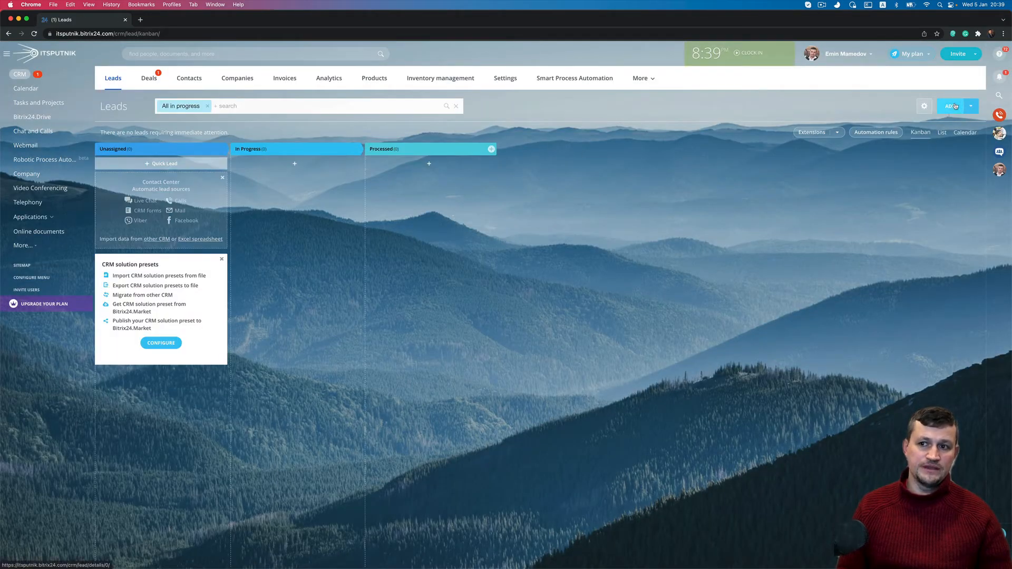
# - Create and save lead test1 with amount 1000 and the contact's first and second names
pyautogui.click(955, 106)
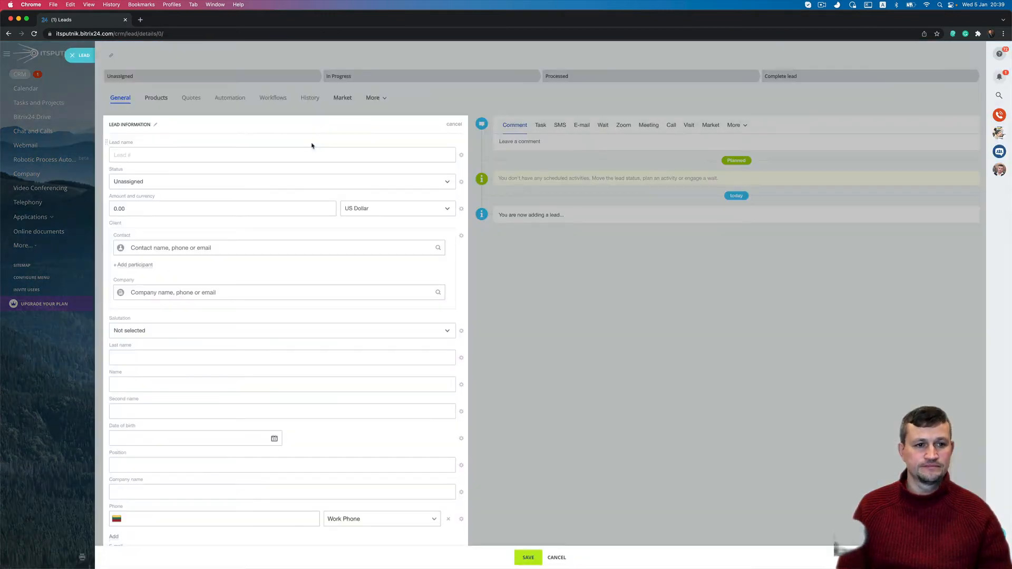
pyautogui.write('test1')
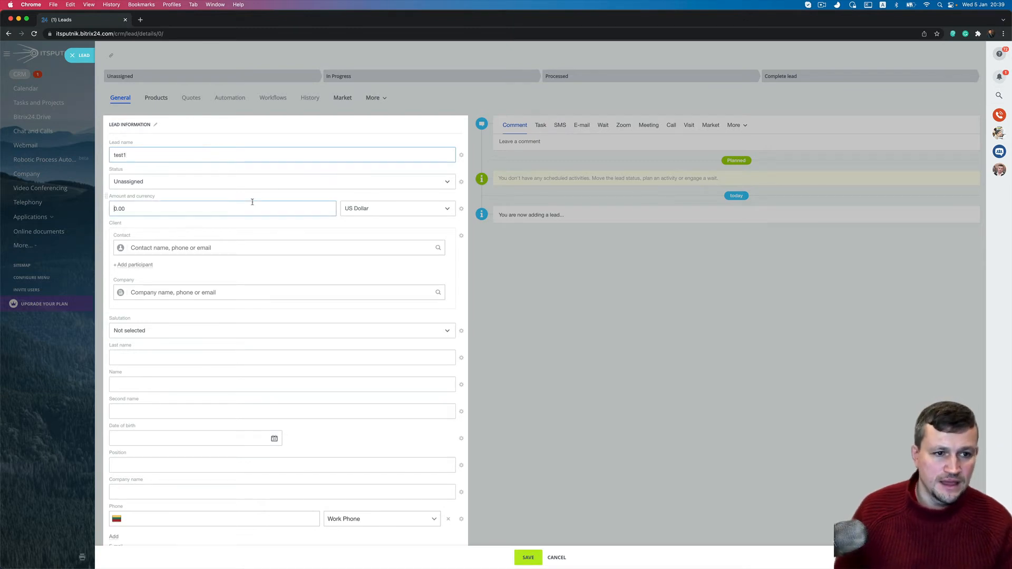
pyautogui.click(252, 202)
pyautogui.write('100')
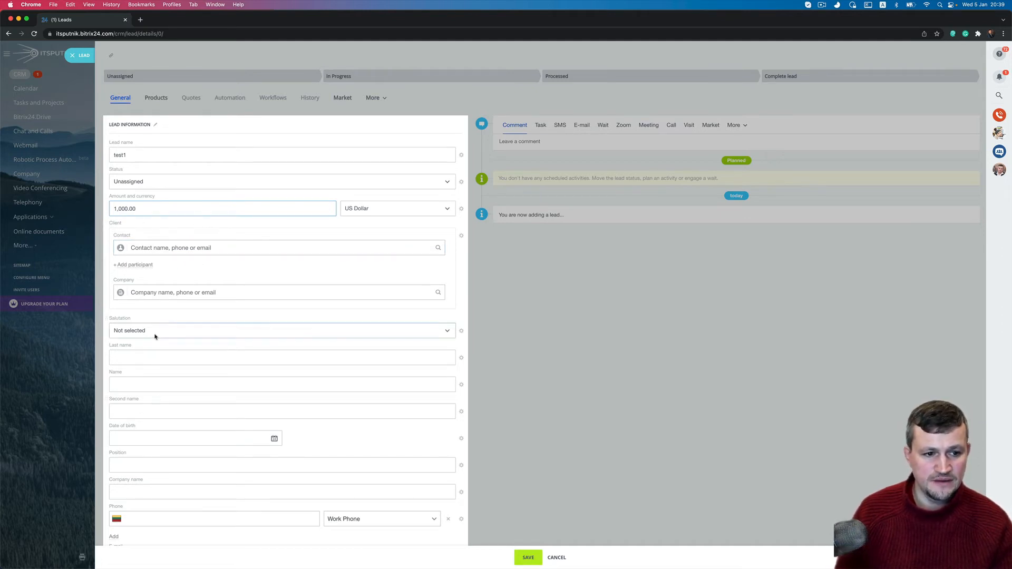
pyautogui.click(153, 385)
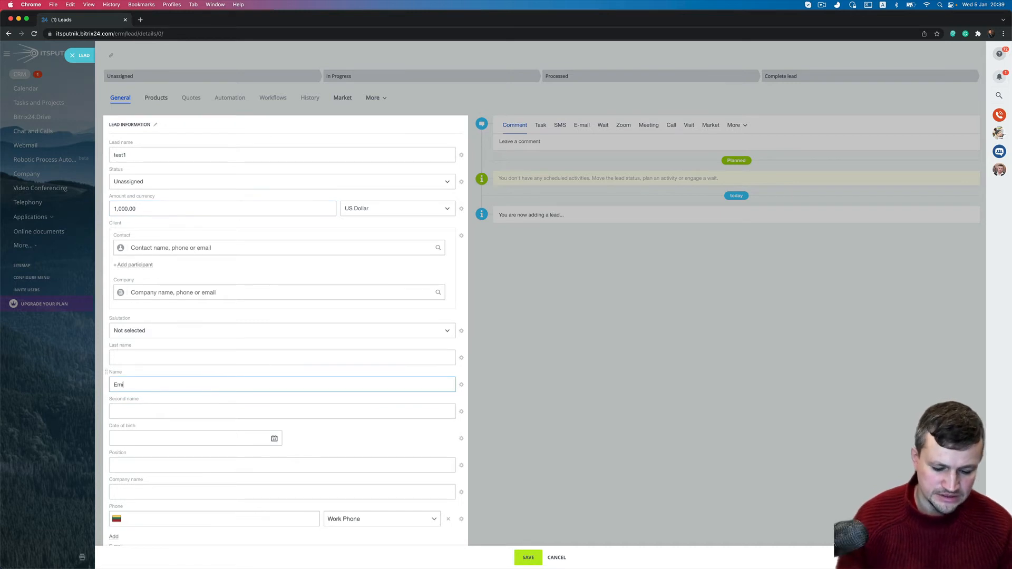
pyautogui.click(158, 409)
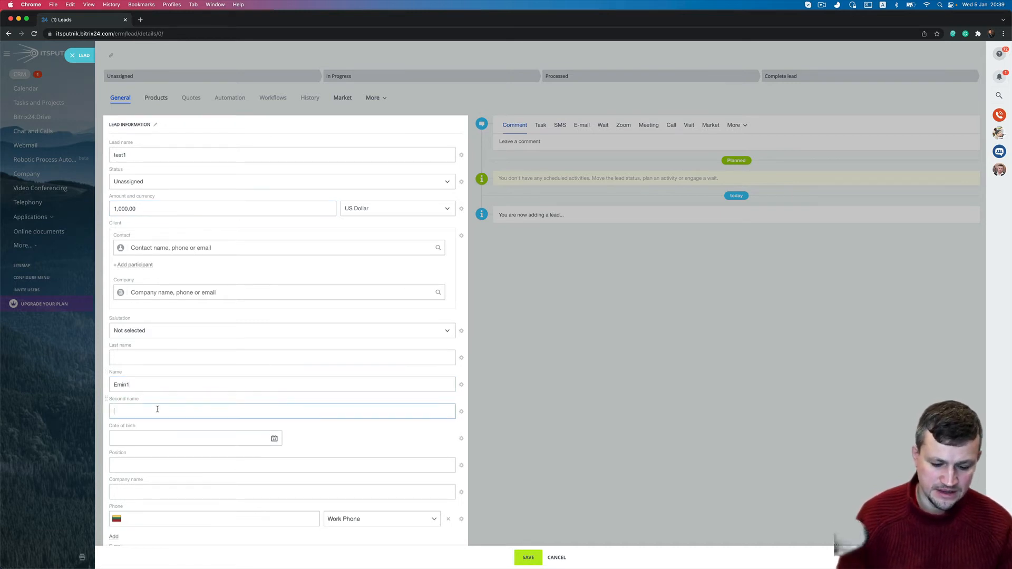
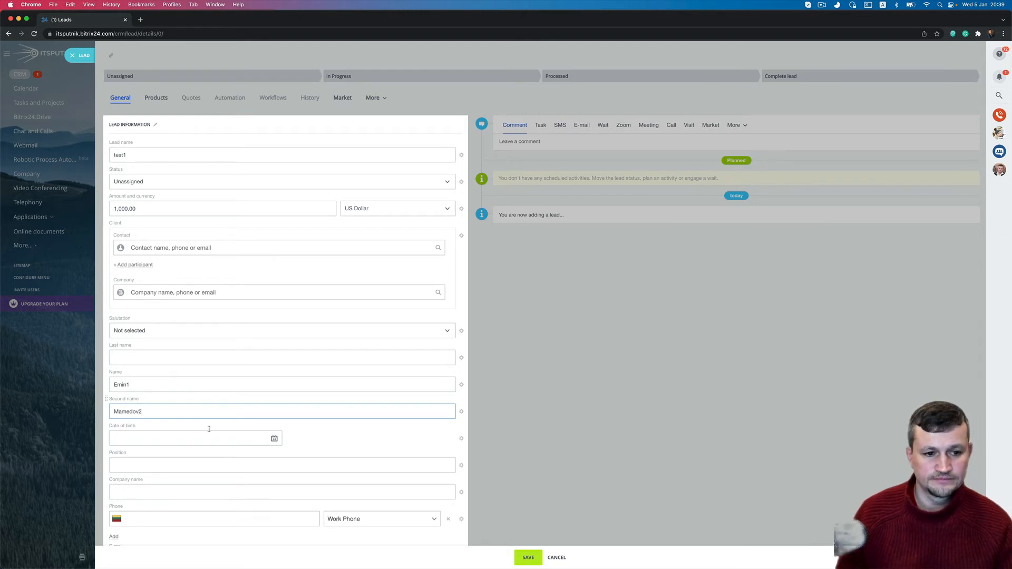
pyautogui.click(531, 557)
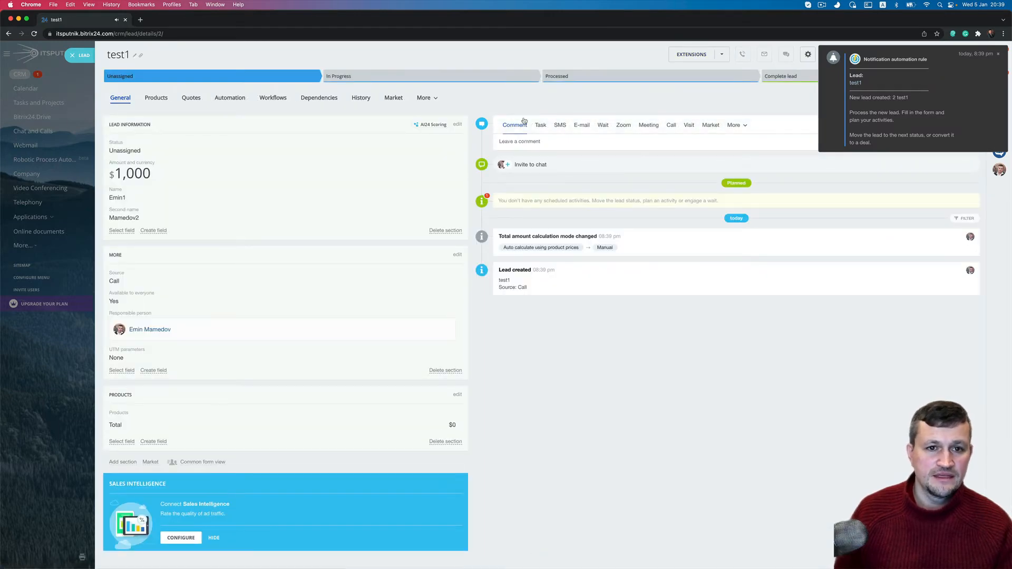
# - Move lead test1 into Processed, then drop it on the convert zone
pyautogui.click(84, 55)
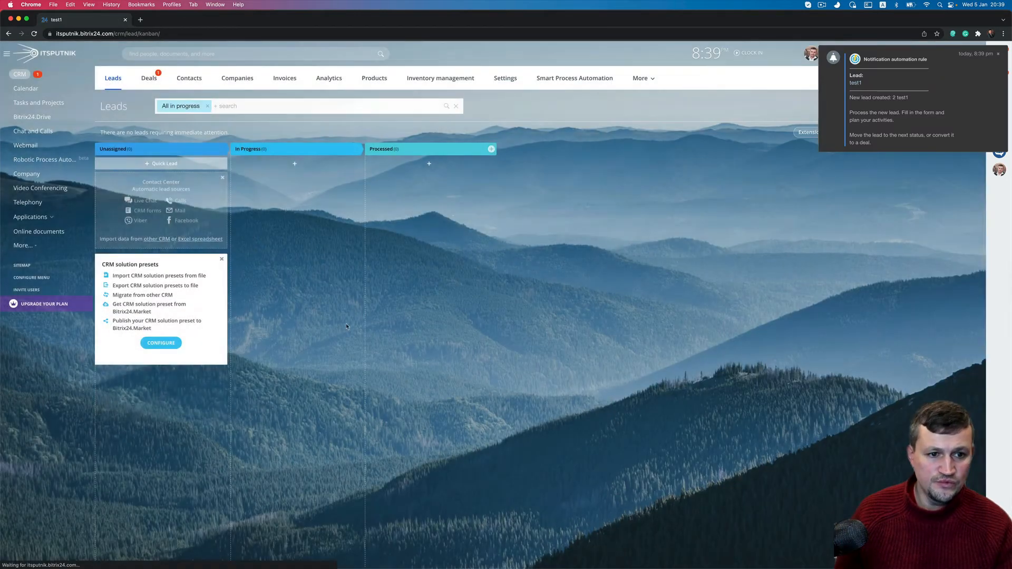
pyautogui.moveTo(190, 199); pyautogui.dragTo(379, 183)
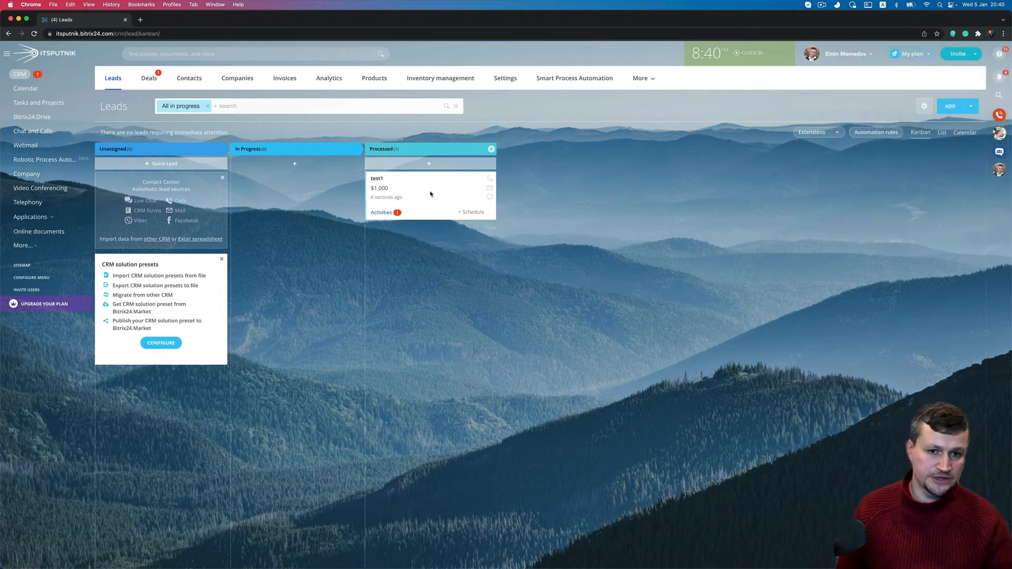
pyautogui.moveTo(428, 190); pyautogui.dragTo(736, 561)
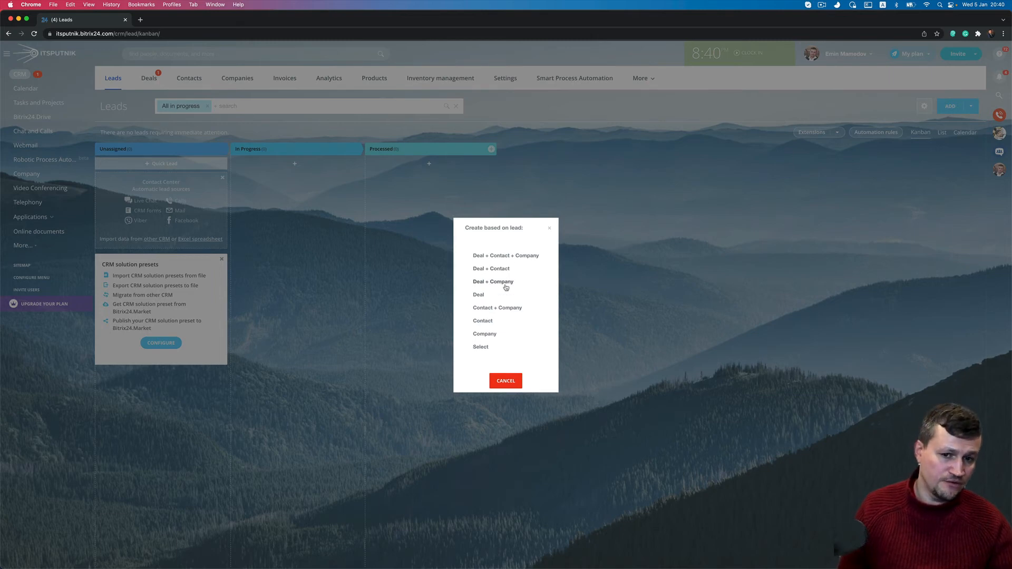
# - Convert test1 via Deal + Contact + Company and view it on the Deals board
pyautogui.click(522, 262)
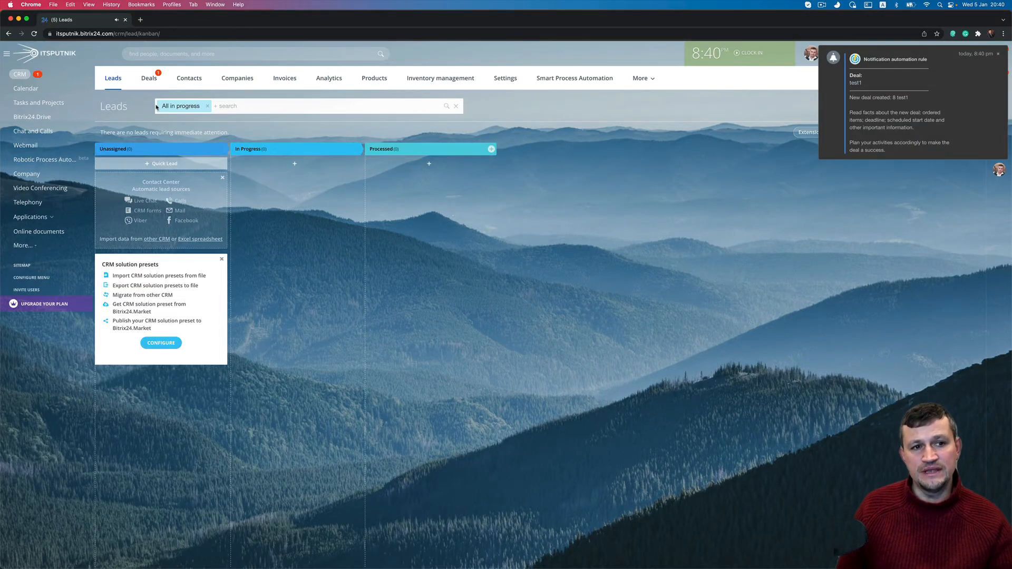
pyautogui.click(152, 81)
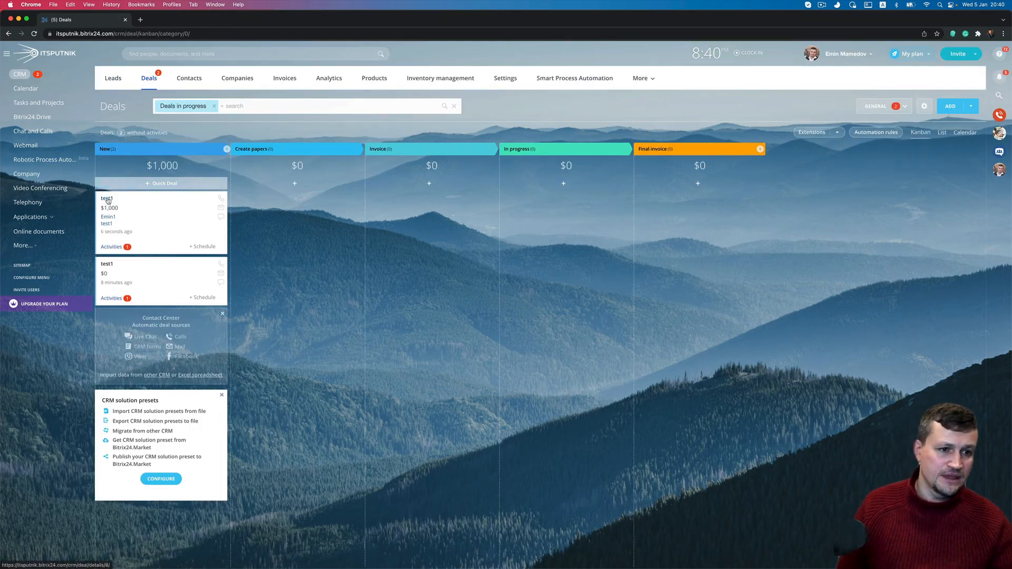
# - Move deal test1 to Create papers, review its details, then advance it to Invoice
pyautogui.moveTo(111, 199); pyautogui.dragTo(245, 200)
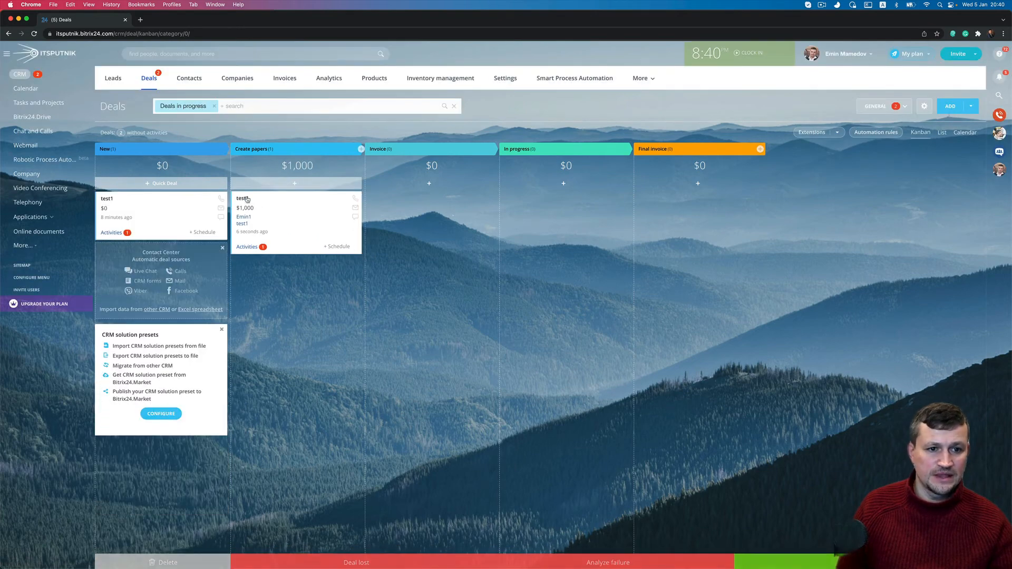
pyautogui.click(245, 199)
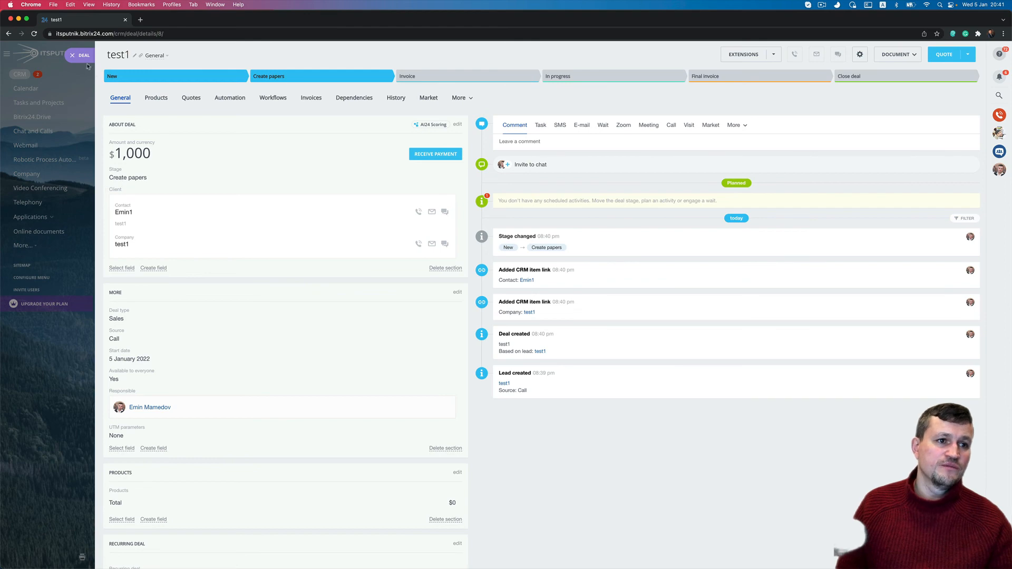
pyautogui.press('Escape')
pyautogui.moveTo(288, 214); pyautogui.dragTo(399, 230)
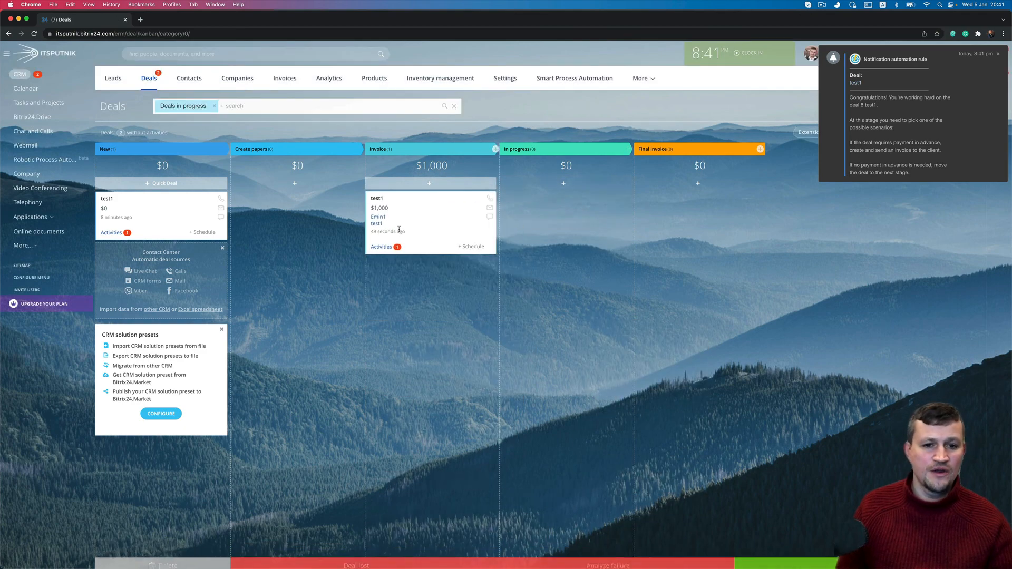